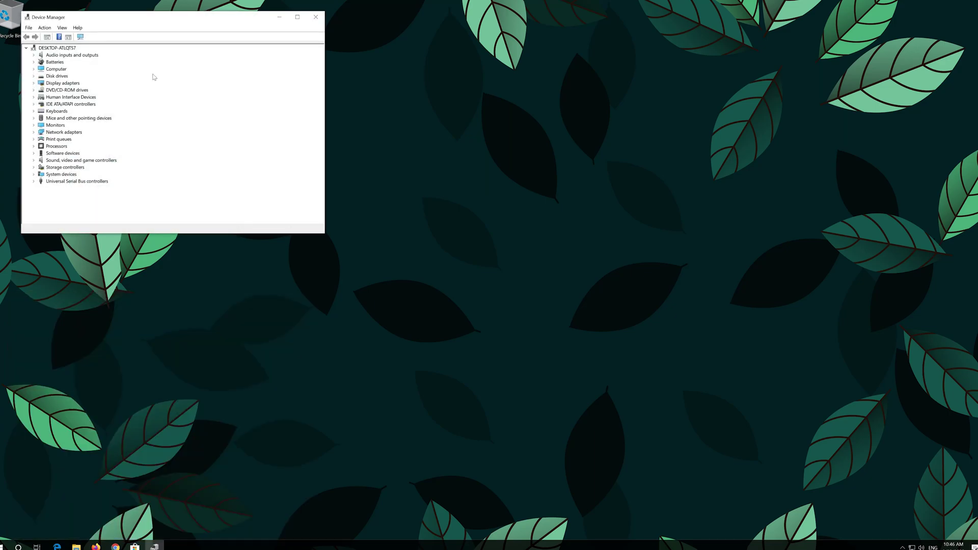
Centre the Device Manager window and start a driver update for the Standard PS/2 Keyboard under Keyboards
{"action": "left_click_drag", "start_coordinate": [162, 22], "coordinate": [461, 146]}
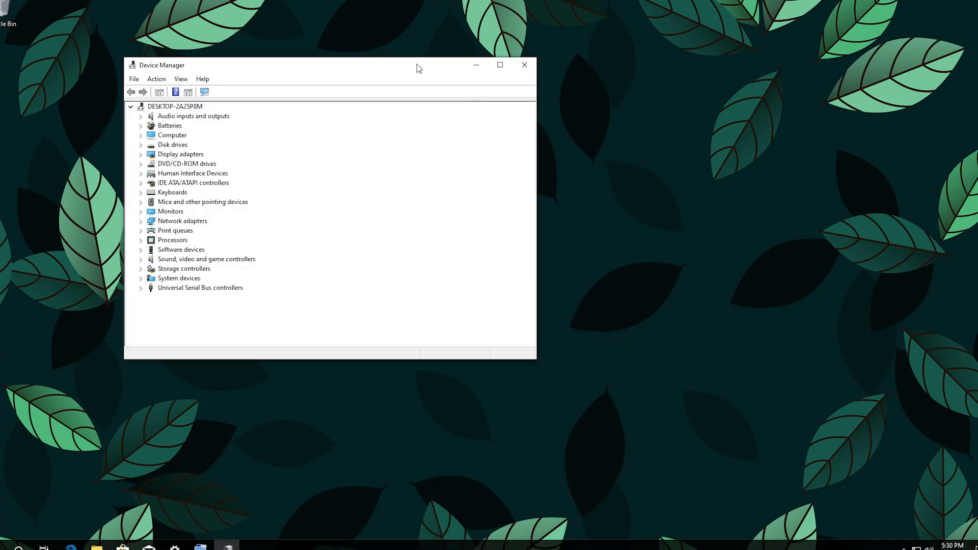
{"action": "left_click_drag", "start_coordinate": [415, 64], "coordinate": [611, 105]}
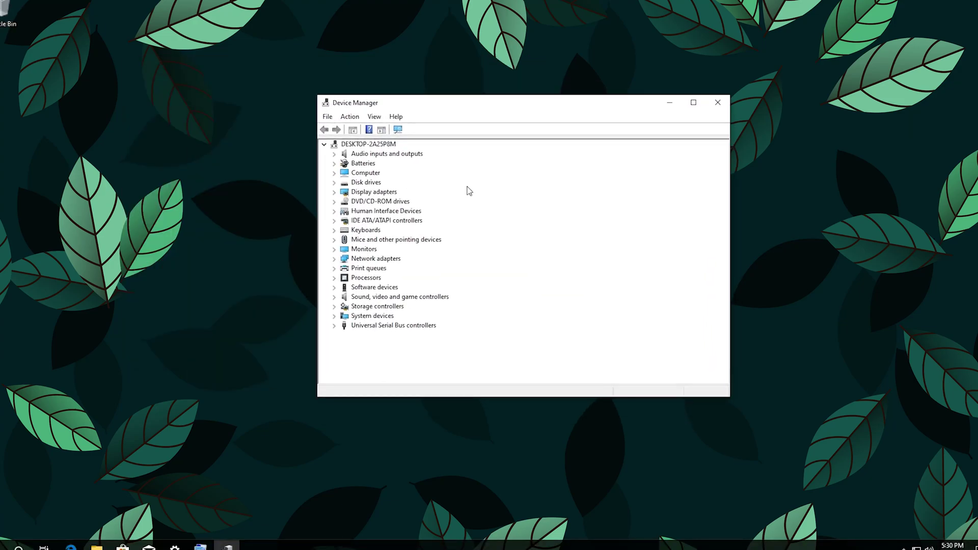
{"action": "left_click", "coordinate": [372, 233]}
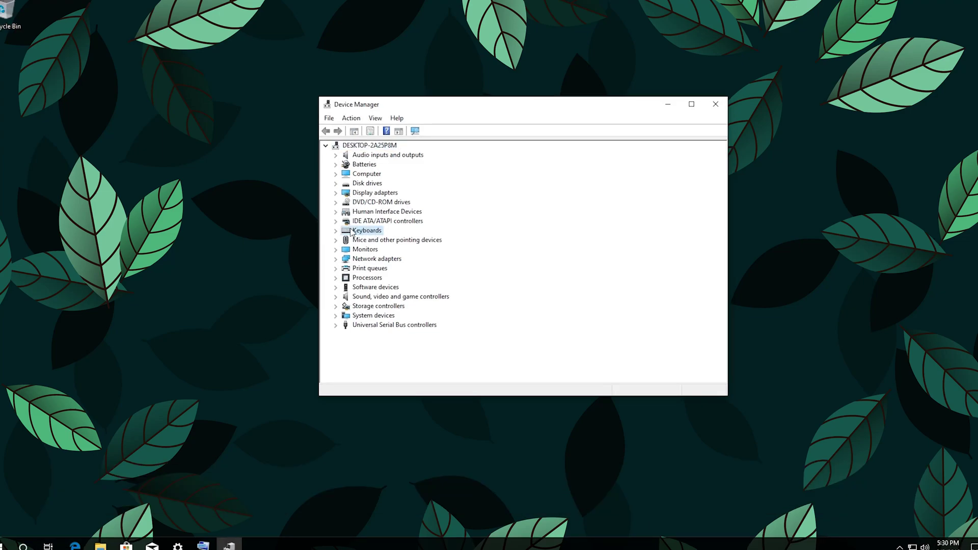
{"action": "left_click", "coordinate": [336, 231]}
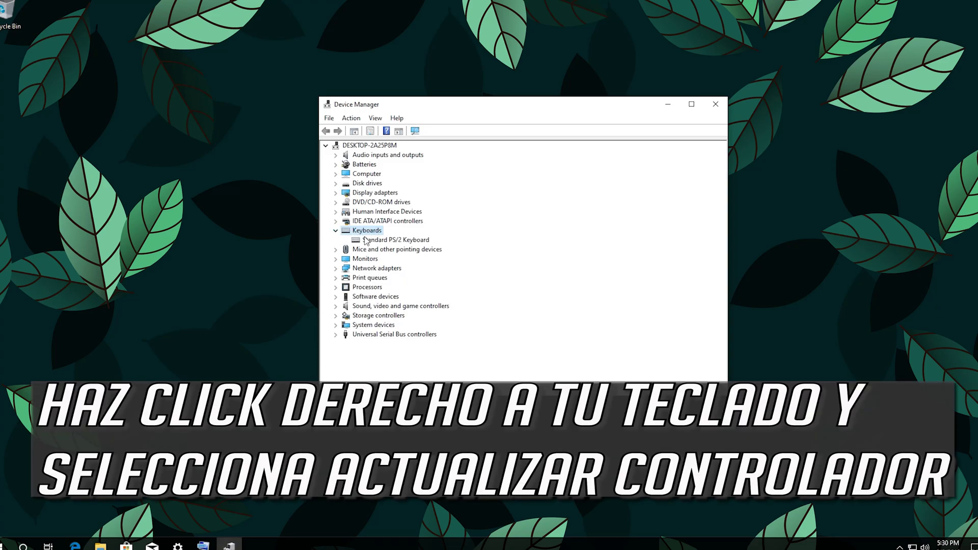
{"action": "left_click", "coordinate": [357, 240]}
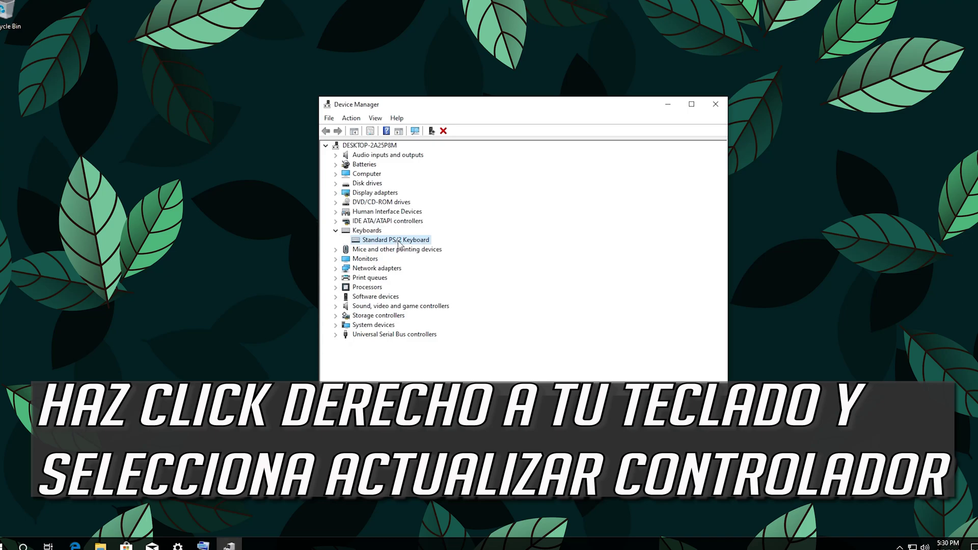
{"action": "right_click", "coordinate": [398, 243]}
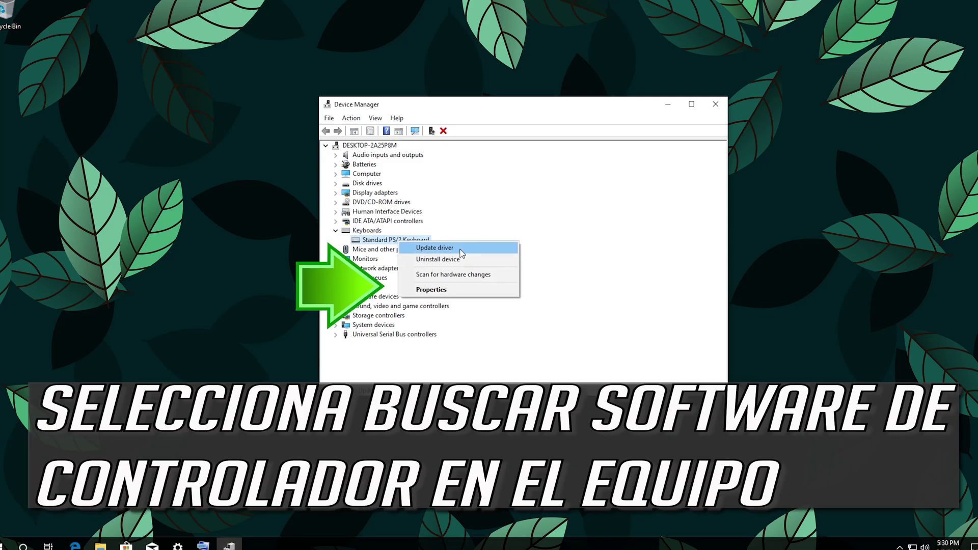
{"action": "left_click", "coordinate": [461, 250]}
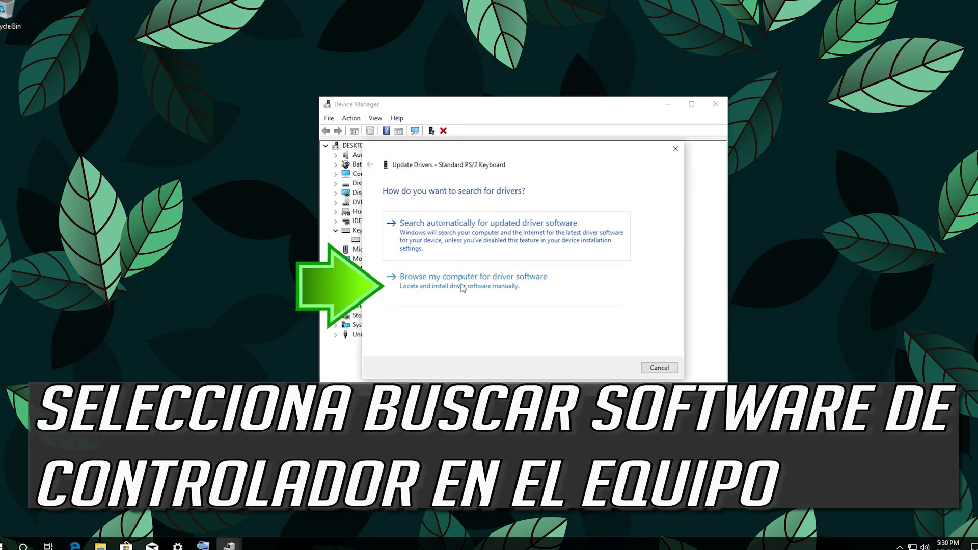
Install the Standard PS/2 Keyboard driver manually from the list of available drivers on the computer, and agree to restart
{"action": "left_click", "coordinate": [503, 288]}
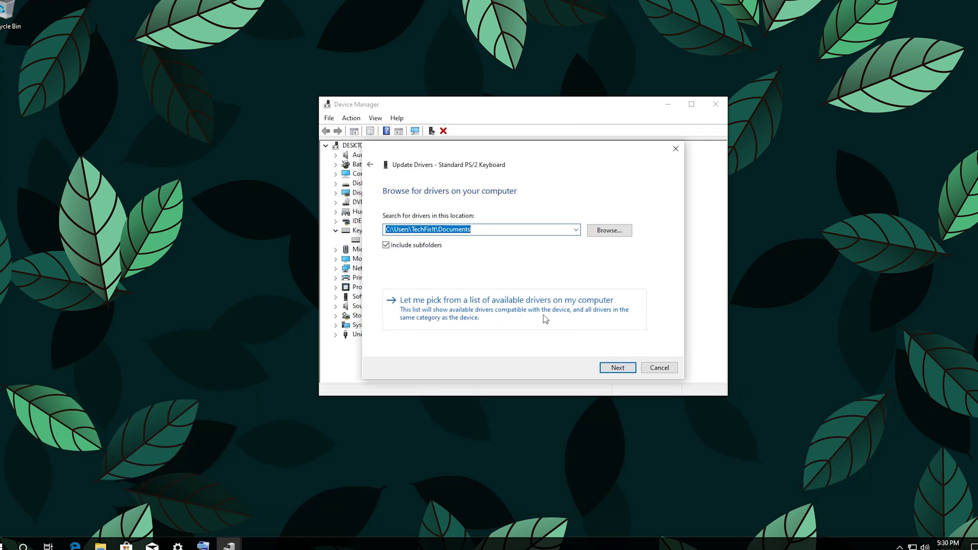
{"action": "left_click", "coordinate": [506, 318]}
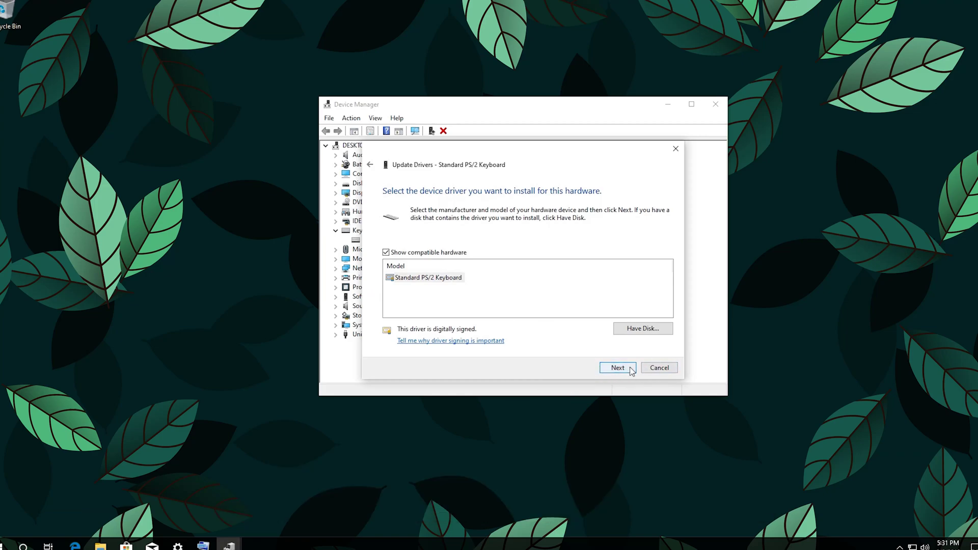
{"action": "left_click", "coordinate": [617, 368]}
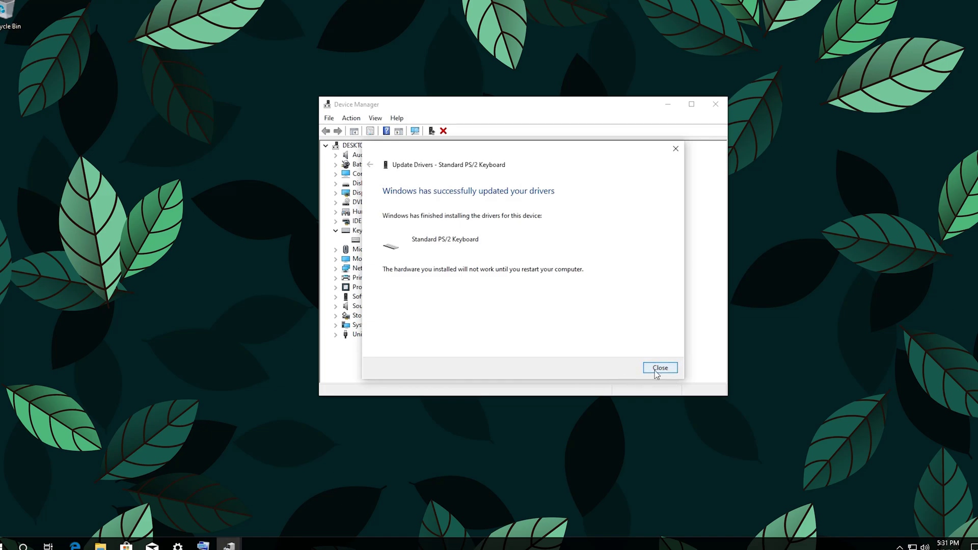
{"action": "left_click", "coordinate": [670, 368]}
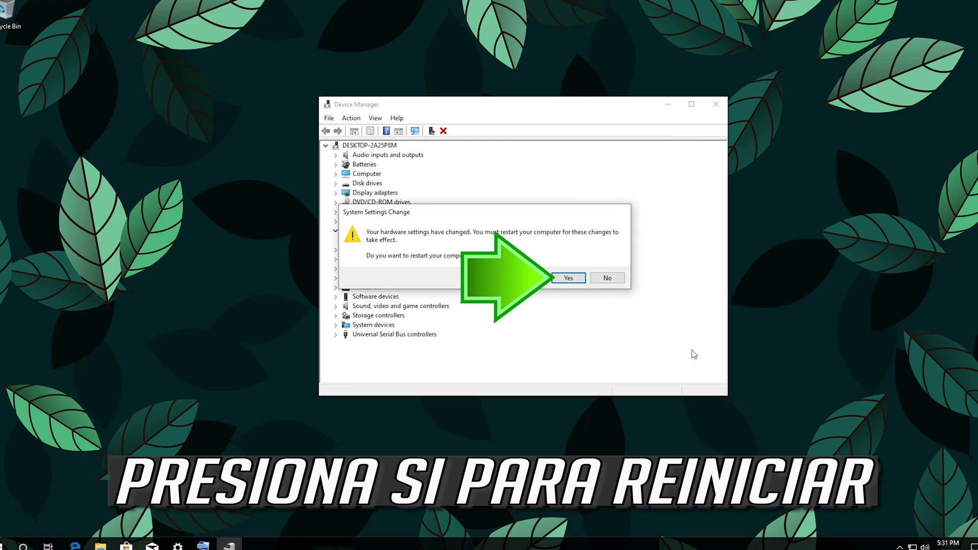
{"action": "left_click", "coordinate": [559, 282]}
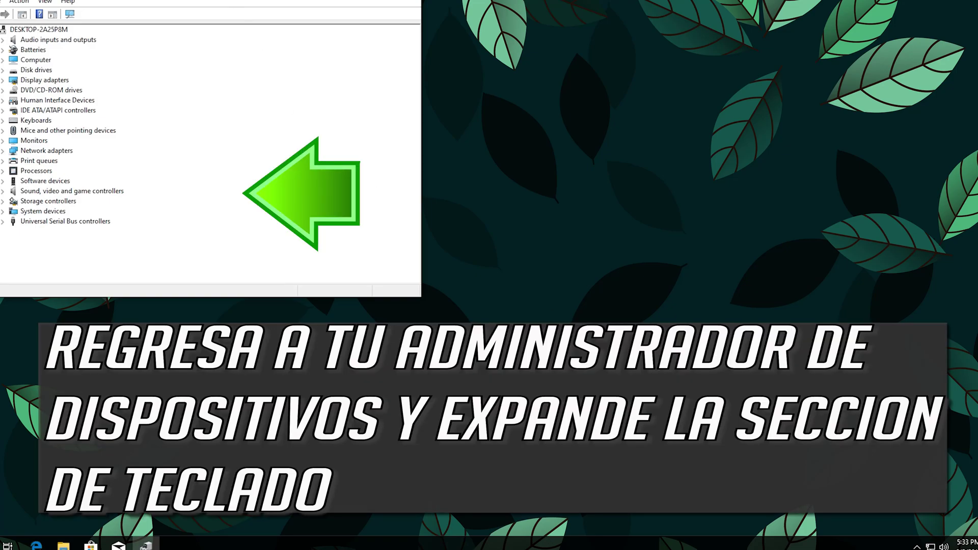
Uninstall the Standard PS/2 Keyboard device from the Keyboards category and agree to restart the computer
{"action": "left_click_drag", "start_coordinate": [225, 1], "coordinate": [519, 109]}
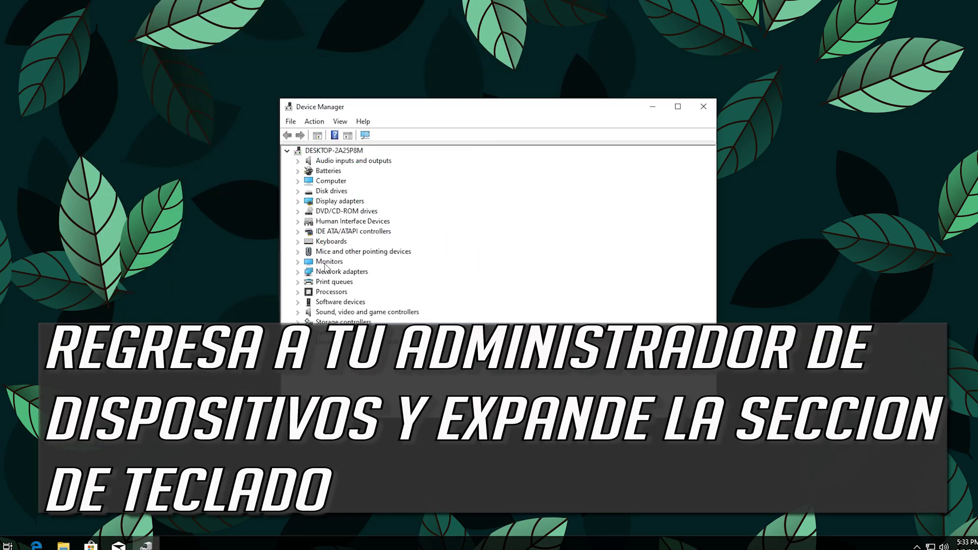
{"action": "left_click", "coordinate": [297, 243]}
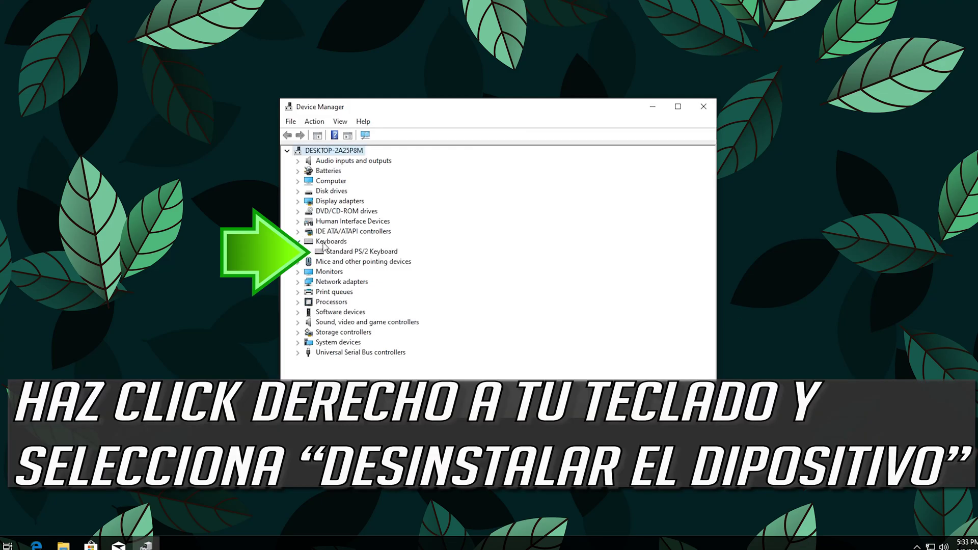
{"action": "left_click", "coordinate": [345, 251]}
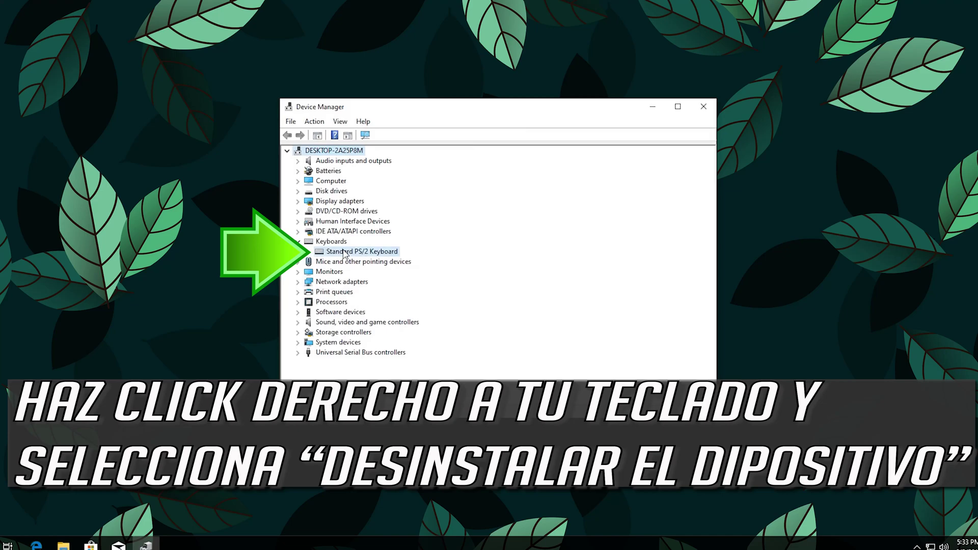
{"action": "right_click", "coordinate": [345, 252]}
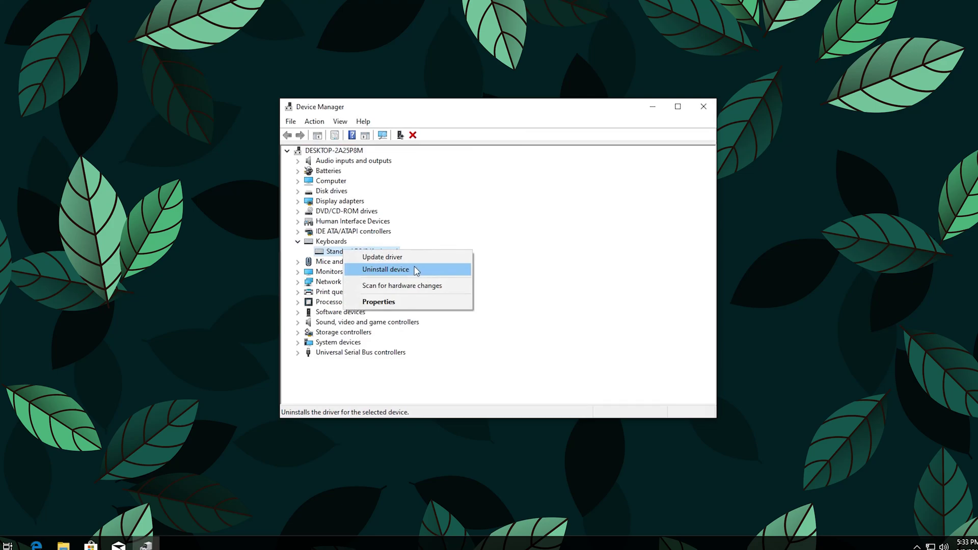
{"action": "left_click", "coordinate": [414, 269]}
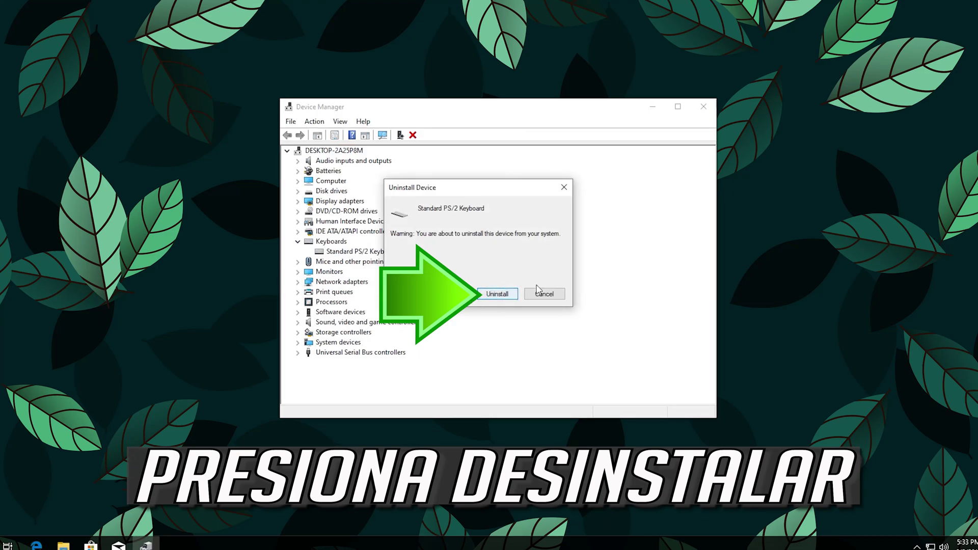
{"action": "left_click", "coordinate": [497, 294]}
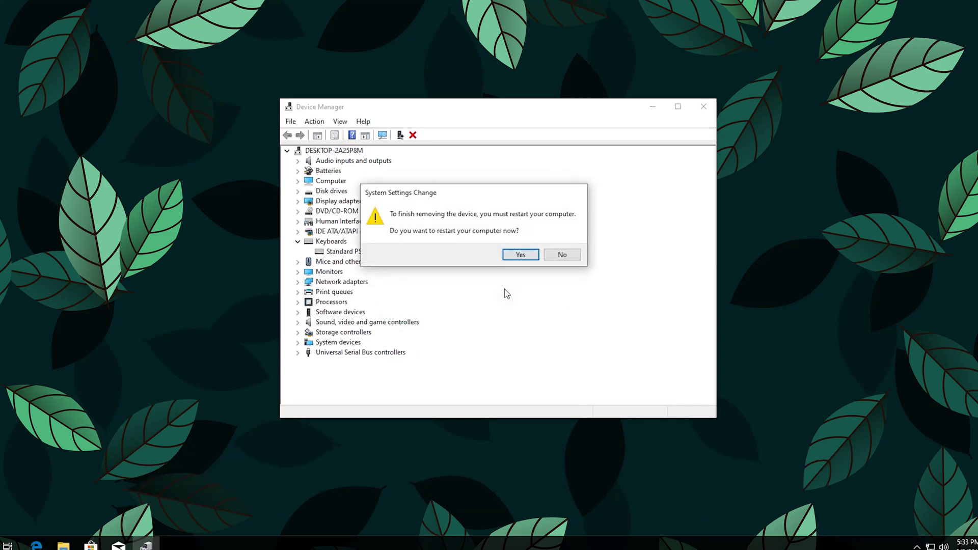
{"action": "left_click", "coordinate": [527, 255]}
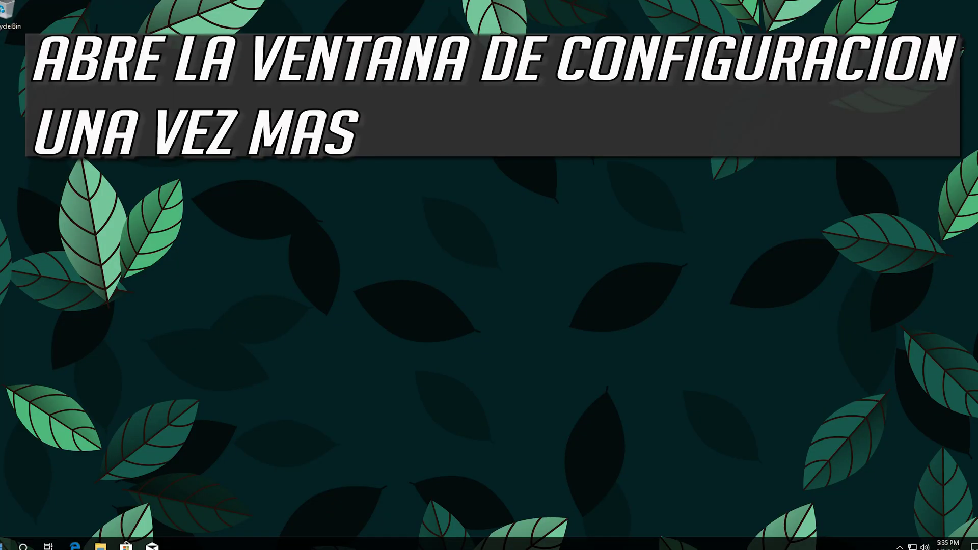
Switch to Windows Settings and open the Keyboard page of Ease of Access
{"action": "key", "text": "super"}
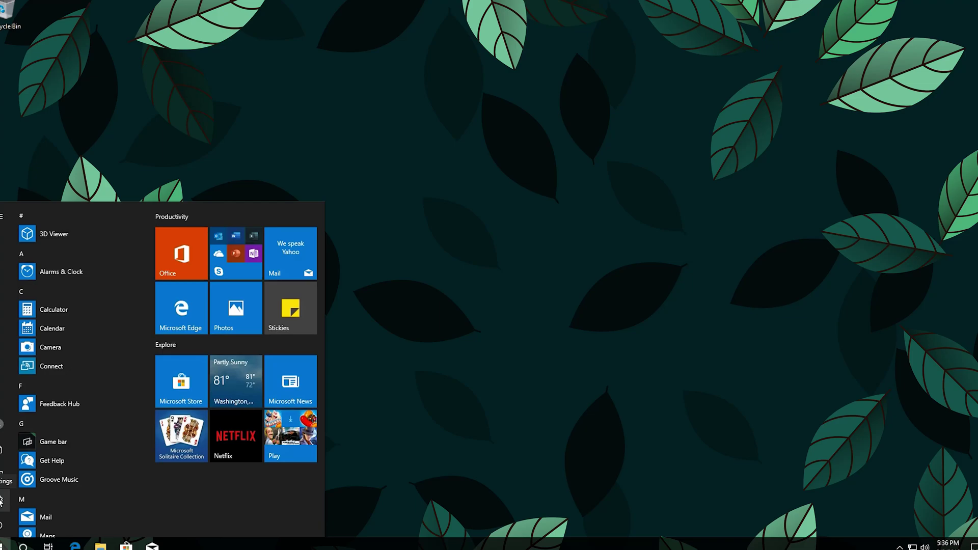
{"action": "left_click", "coordinate": [2, 500]}
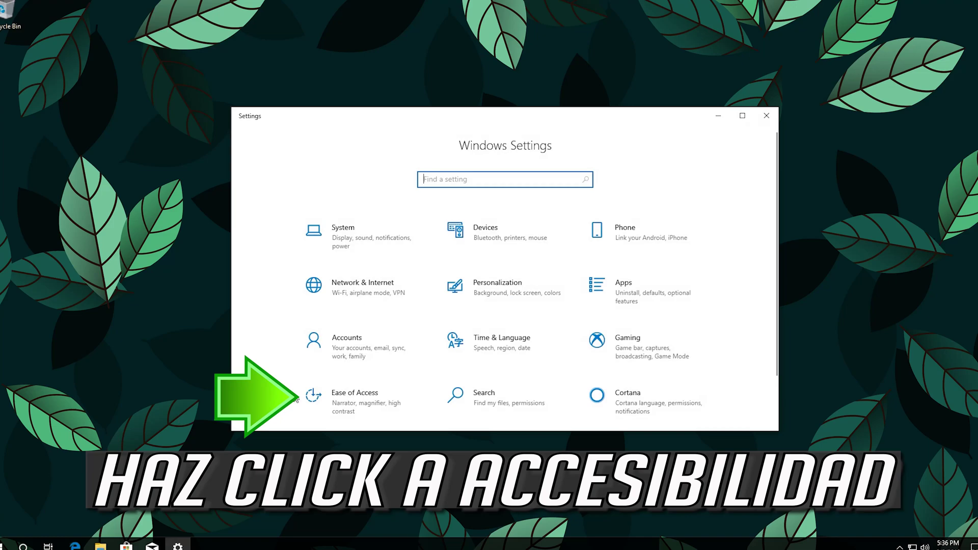
{"action": "left_click", "coordinate": [370, 402]}
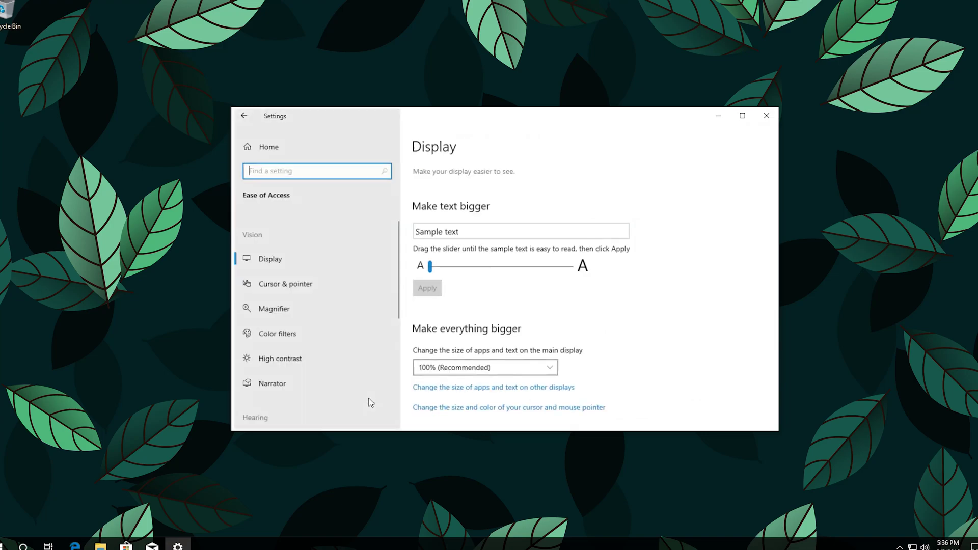
{"action": "scroll", "coordinate": [294, 357], "scroll_direction": "down", "scroll_amount": 3}
{"action": "scroll", "coordinate": [294, 356], "scroll_direction": "down", "scroll_amount": 2}
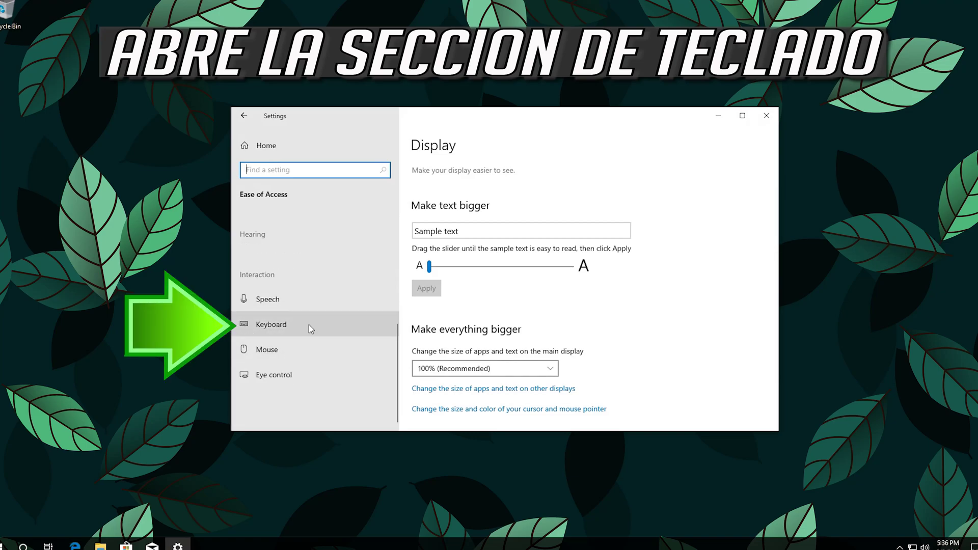
{"action": "left_click", "coordinate": [270, 324]}
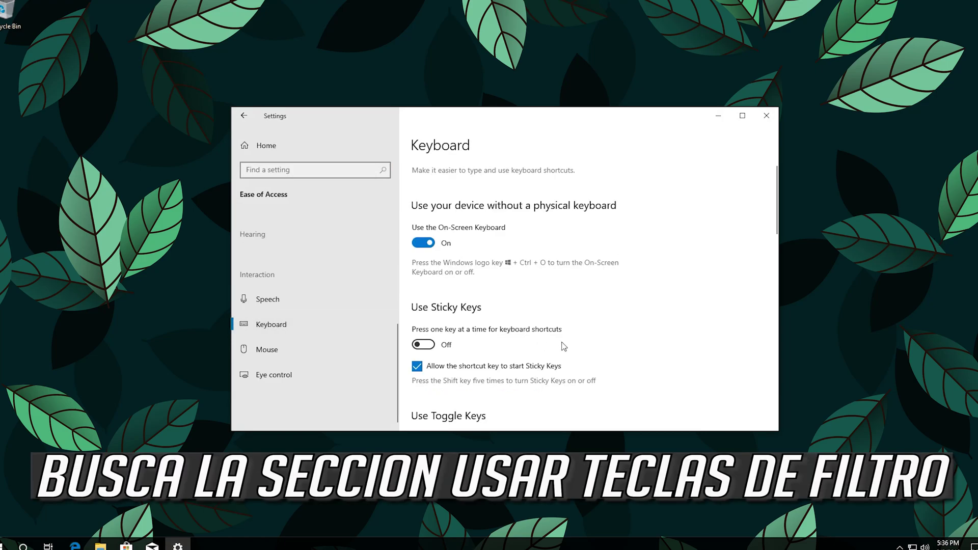
Turn off Filter Keys and close the Settings window
{"action": "scroll", "coordinate": [571, 343], "scroll_direction": "down", "scroll_amount": 3}
{"action": "scroll", "coordinate": [571, 343], "scroll_direction": "down", "scroll_amount": 1}
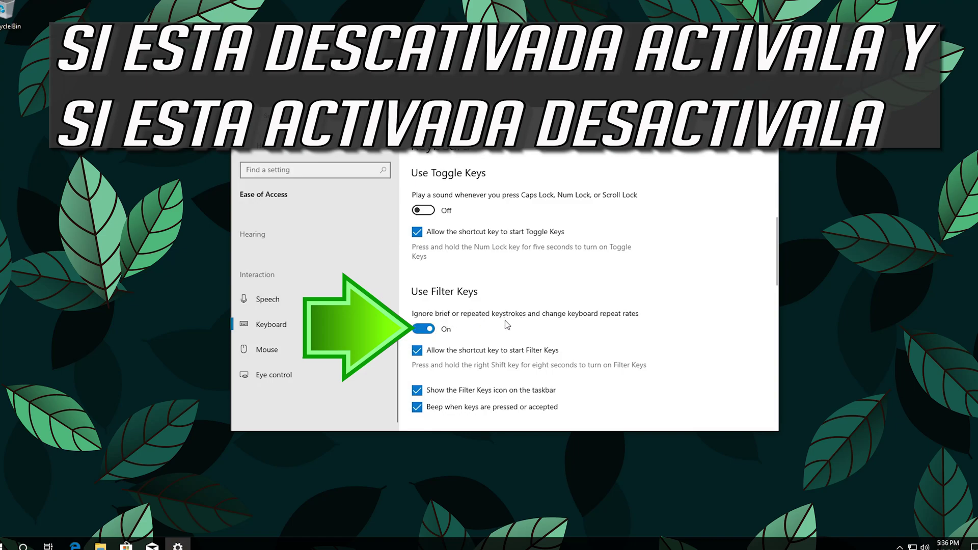
{"action": "left_click", "coordinate": [423, 329]}
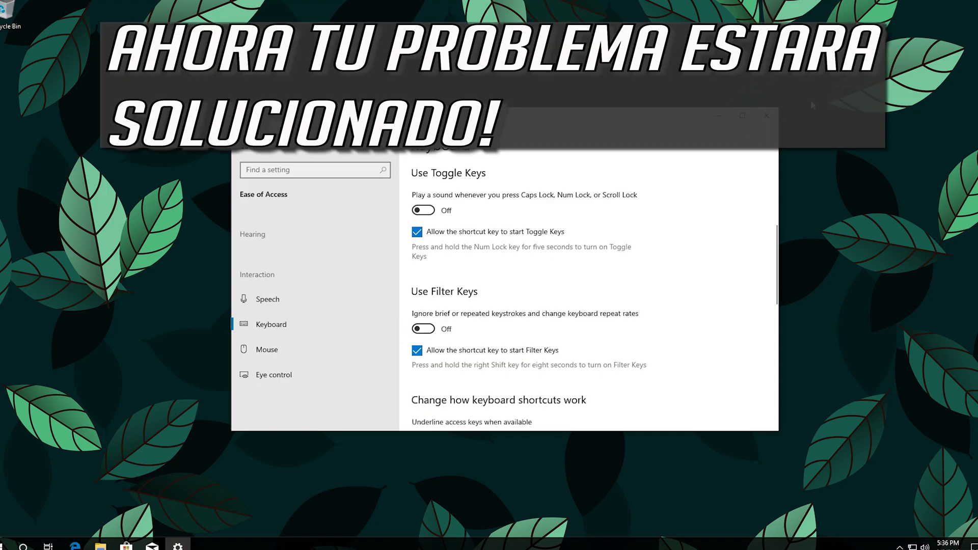
{"action": "left_click", "coordinate": [765, 117]}
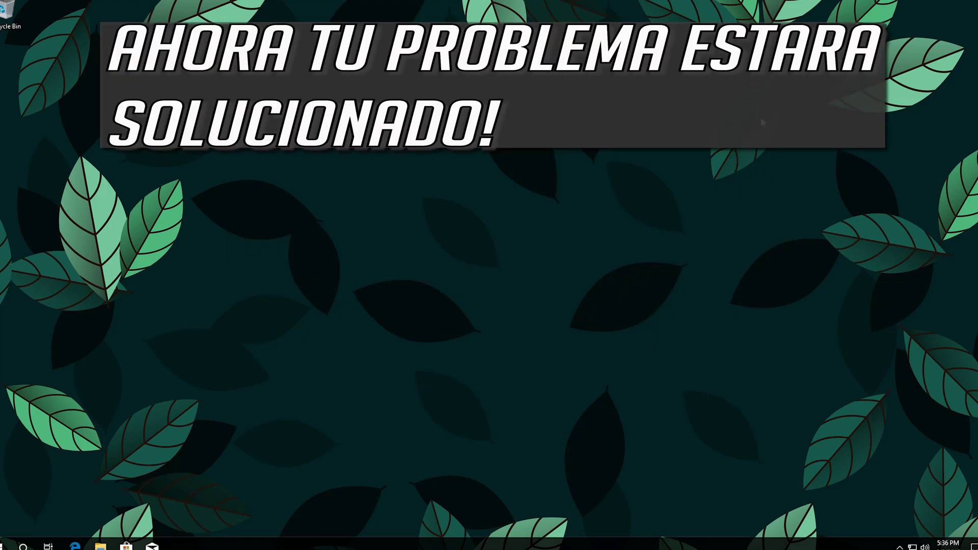
Switch to Notepad and enter the test text "dadadada" to try out the keyboard
{"action": "key", "text": "super"}
{"action": "type", "text": "note"}
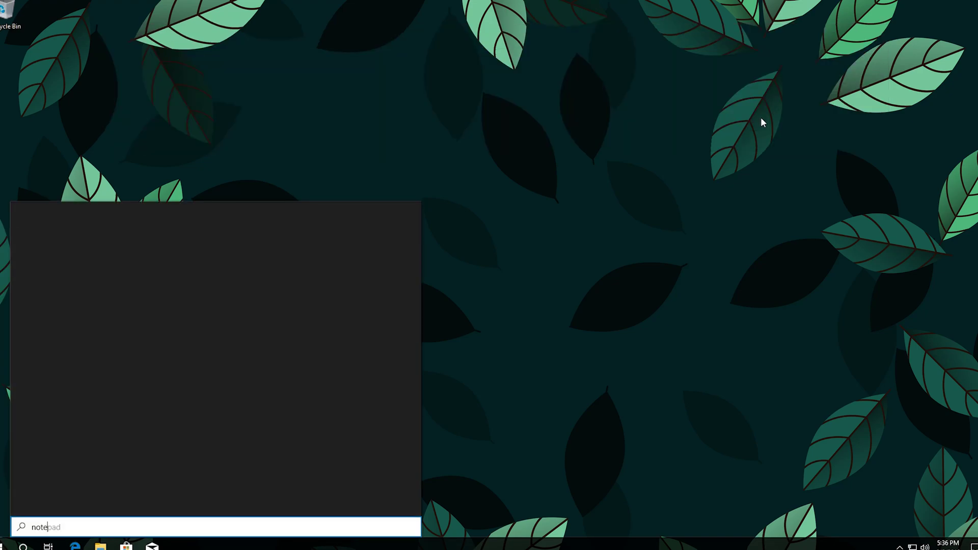
{"action": "key", "text": "Return"}
{"action": "type", "text": "dadadada"}
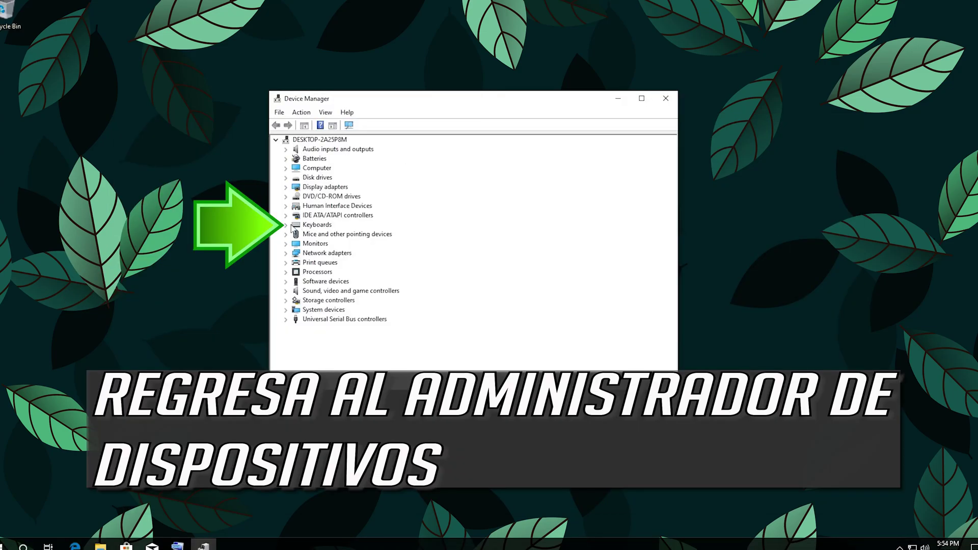
In Device Manager, search automatically for updated driver software for the Standard PS/2 Keyboard and close the update wizard
{"action": "left_click", "coordinate": [285, 225]}
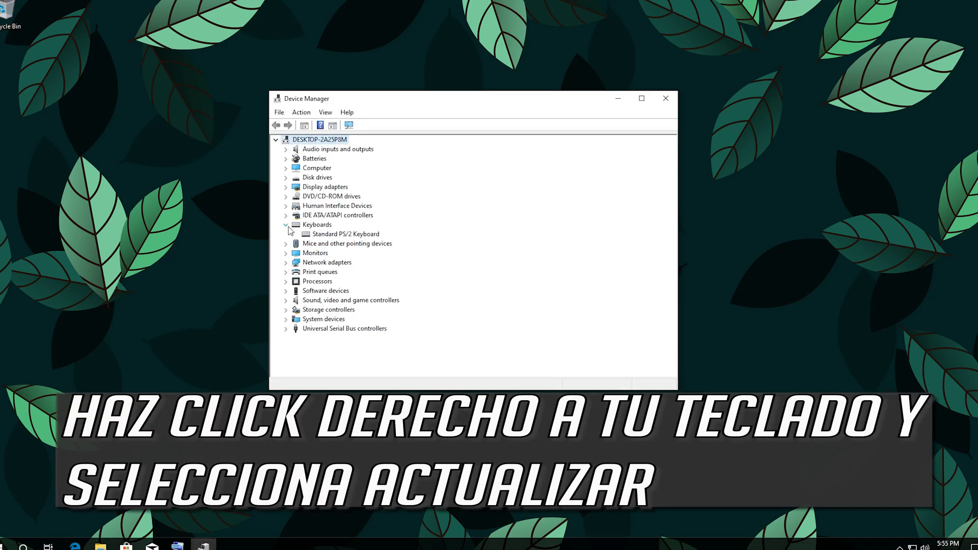
{"action": "left_click", "coordinate": [316, 235]}
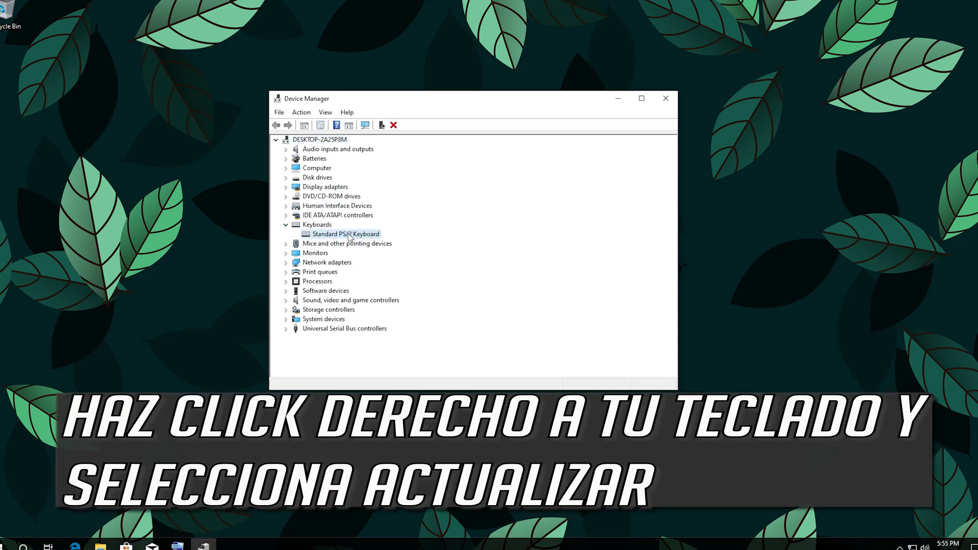
{"action": "right_click", "coordinate": [362, 235]}
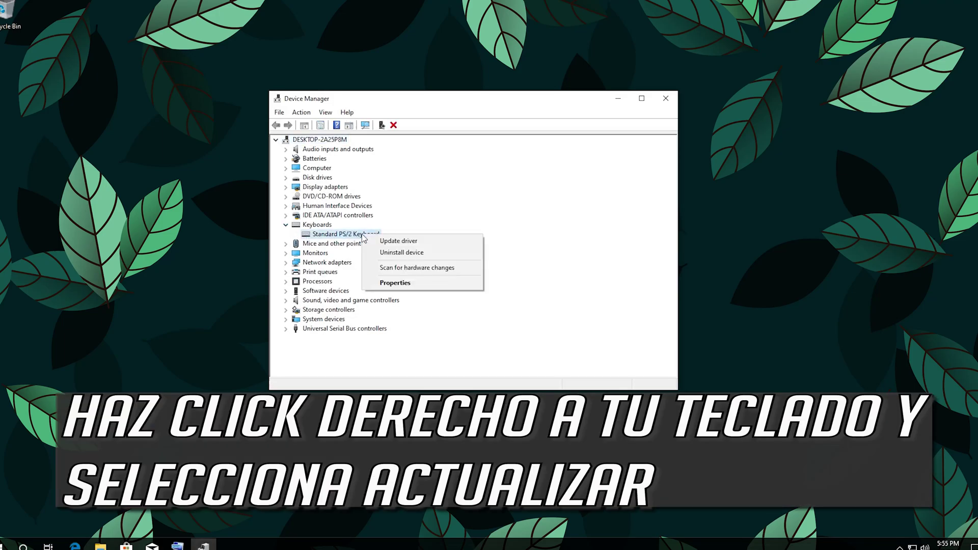
{"action": "left_click", "coordinate": [427, 244]}
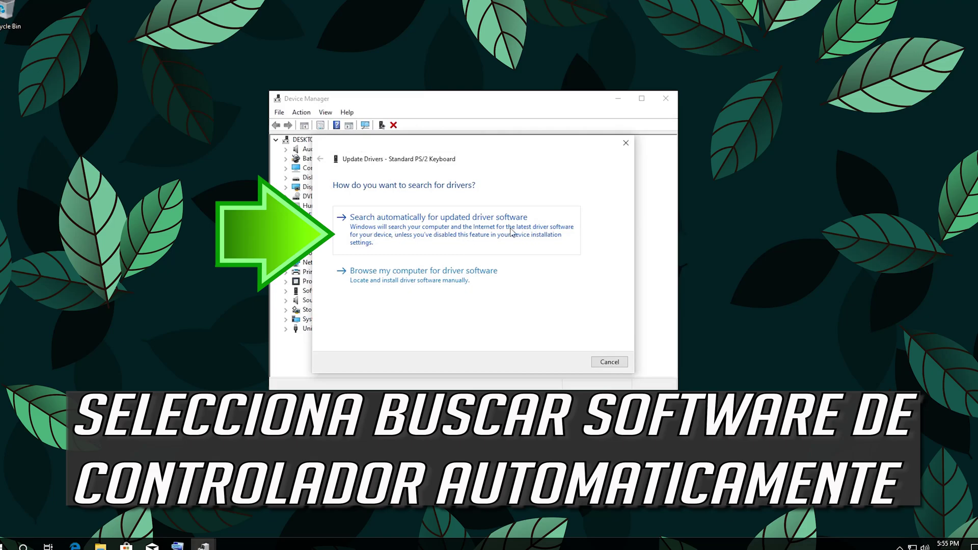
{"action": "left_click", "coordinate": [419, 235]}
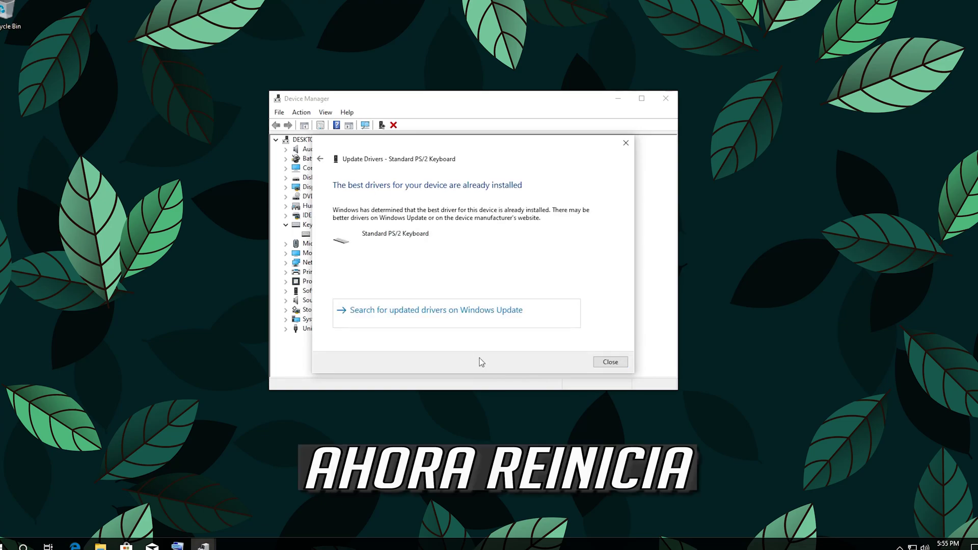
{"action": "left_click", "coordinate": [622, 362]}
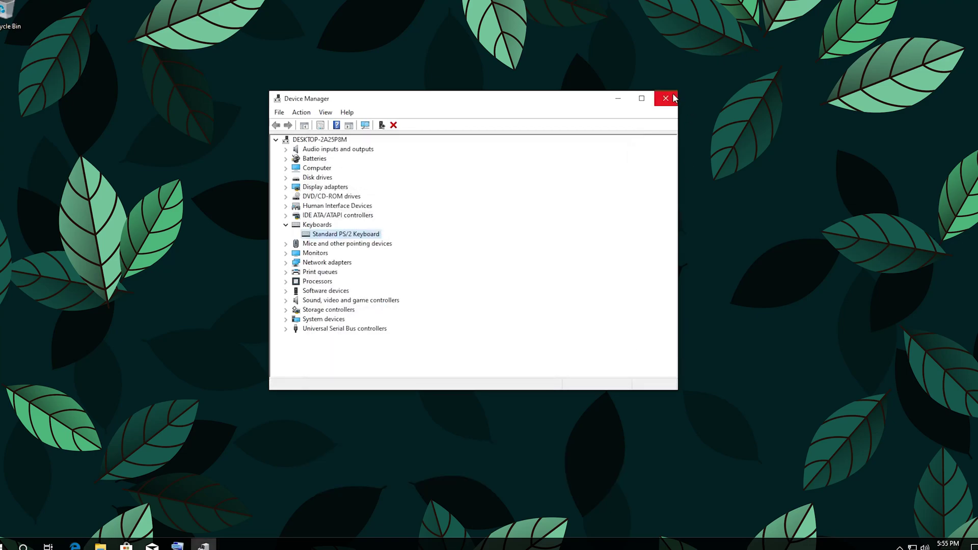
Close Device Manager and restart the computer
{"action": "left_click", "coordinate": [666, 98]}
{"action": "left_click", "coordinate": [5, 544]}
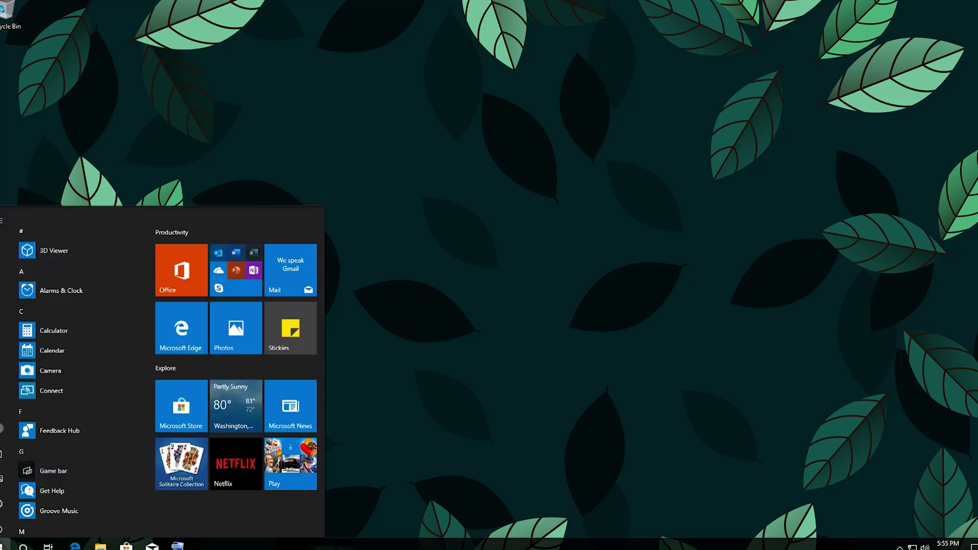
{"action": "left_click", "coordinate": [5, 525]}
{"action": "left_click", "coordinate": [15, 502]}
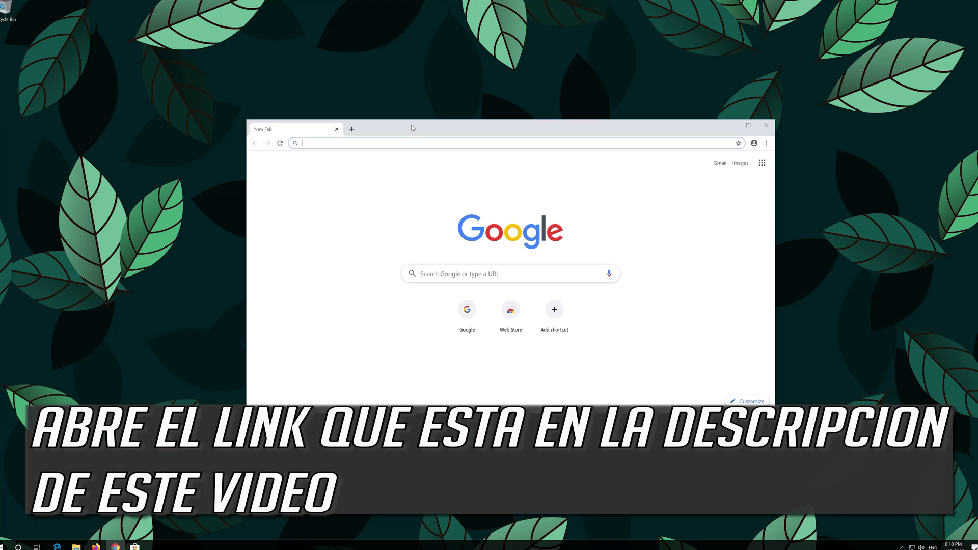
{"action": "type", "text": "https://www.microsoft.com/en-us/software-download/windows10"}
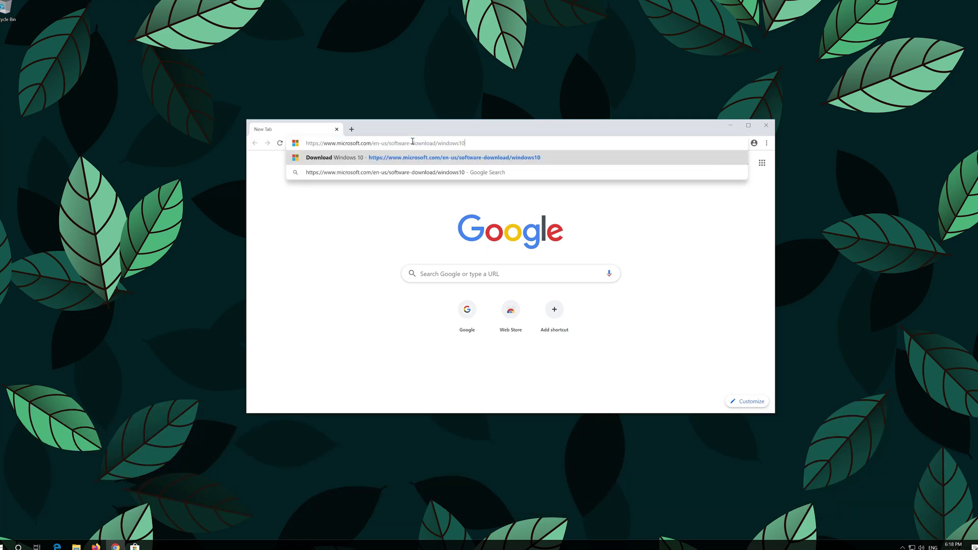
{"action": "key", "text": "Return"}
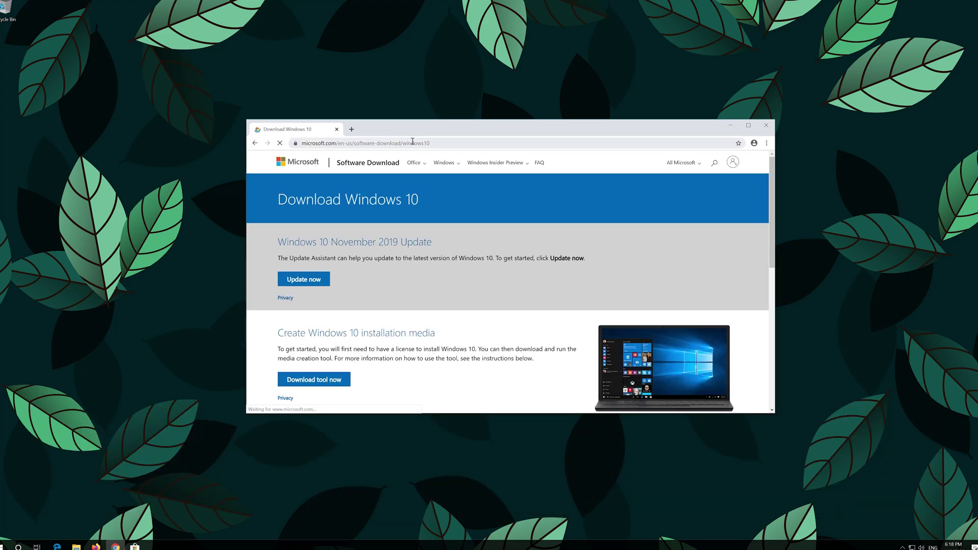
{"action": "scroll", "coordinate": [473, 301], "scroll_direction": "down", "scroll_amount": 1}
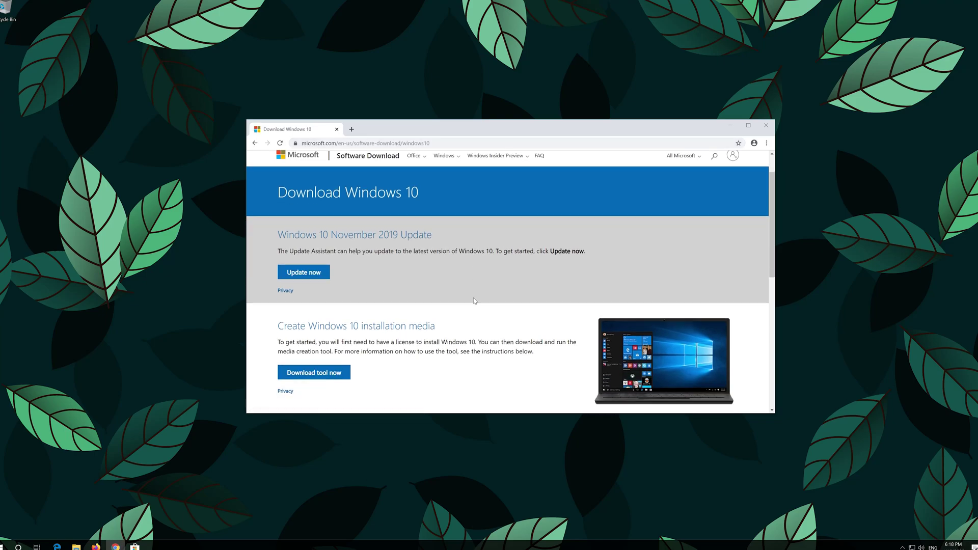
{"action": "left_click", "coordinate": [333, 374]}
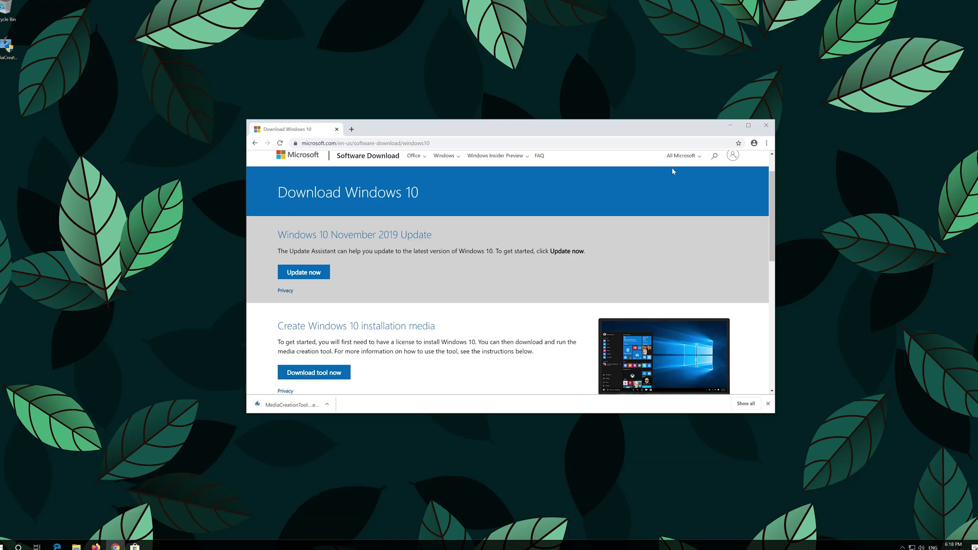
{"action": "left_click", "coordinate": [766, 126]}
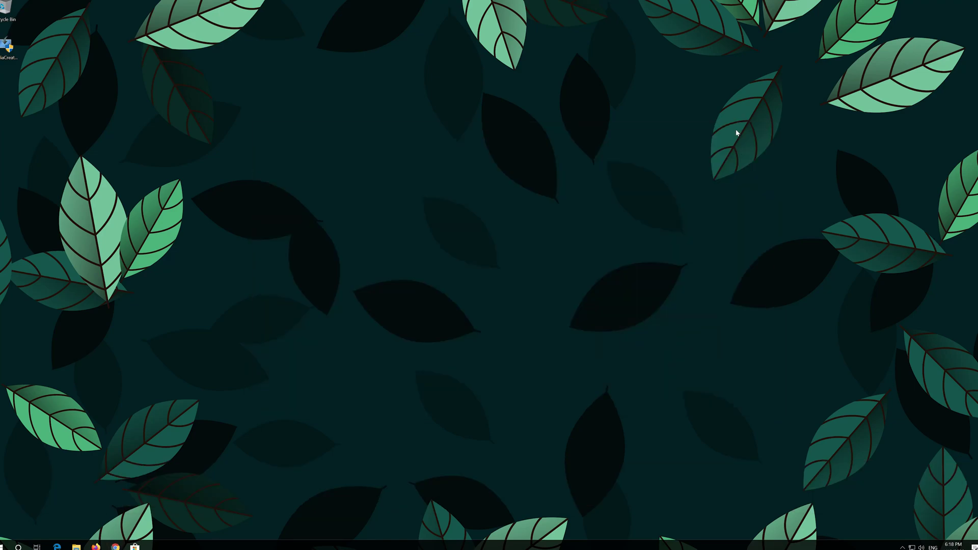
Run the downloaded media creation tool from the desktop with permission to make changes, and accept its license terms
{"action": "double_click", "coordinate": [14, 45]}
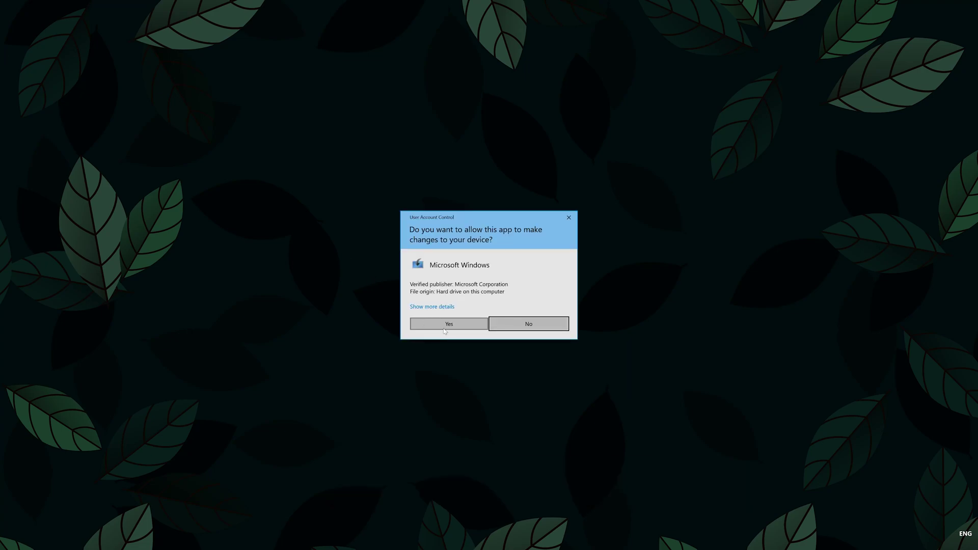
{"action": "left_click", "coordinate": [450, 329]}
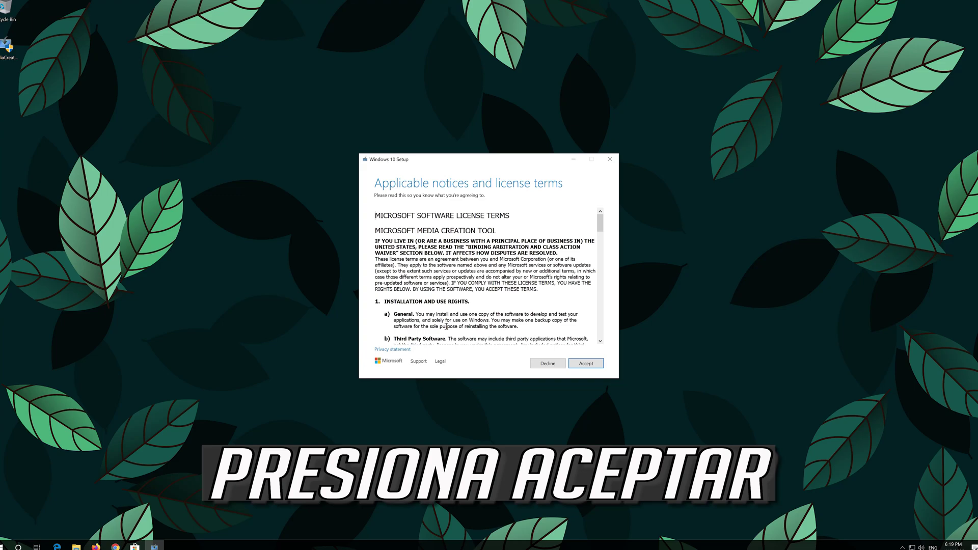
{"action": "left_click", "coordinate": [600, 363]}
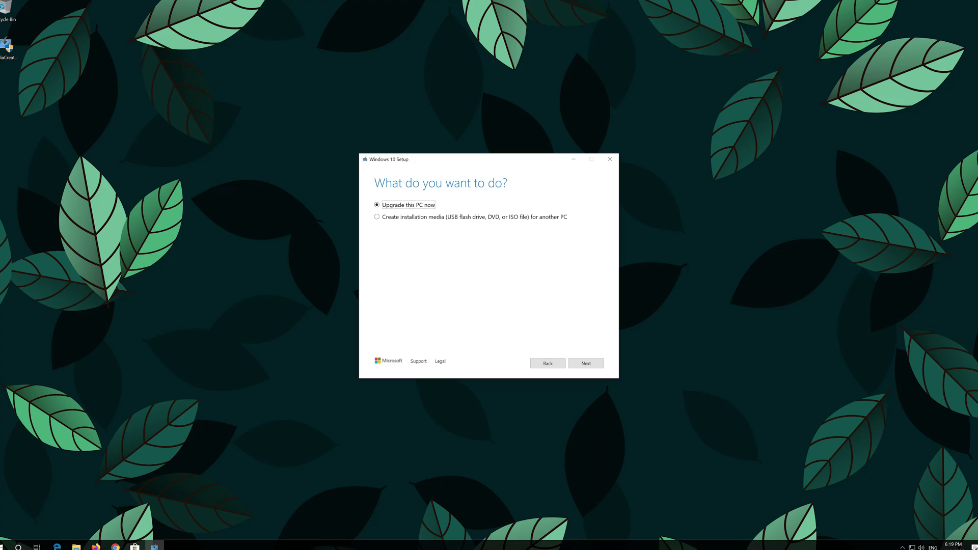
Proceed with upgrading this PC now, accept the license terms and install Windows 10 Pro, keeping personal files and apps
{"action": "left_click", "coordinate": [584, 369]}
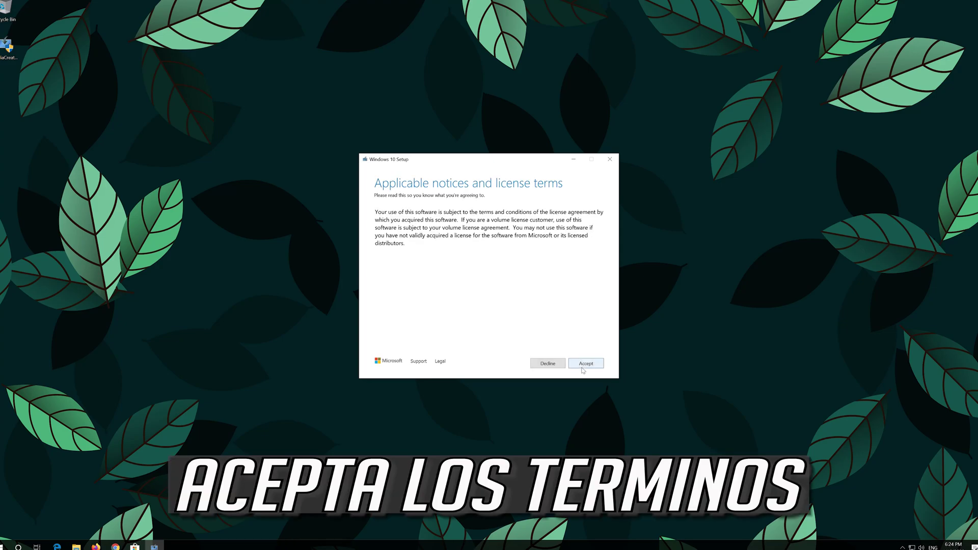
{"action": "left_click", "coordinate": [591, 364]}
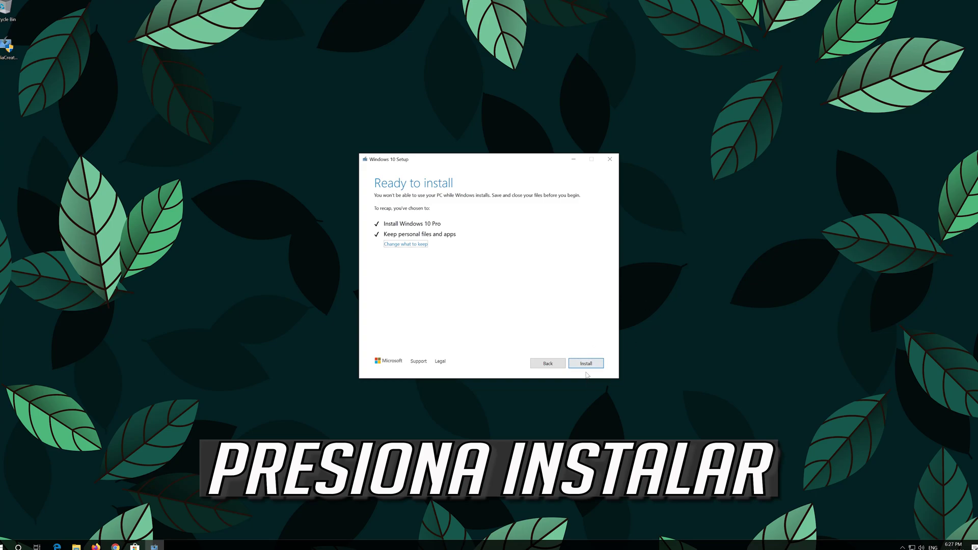
{"action": "left_click", "coordinate": [585, 363]}
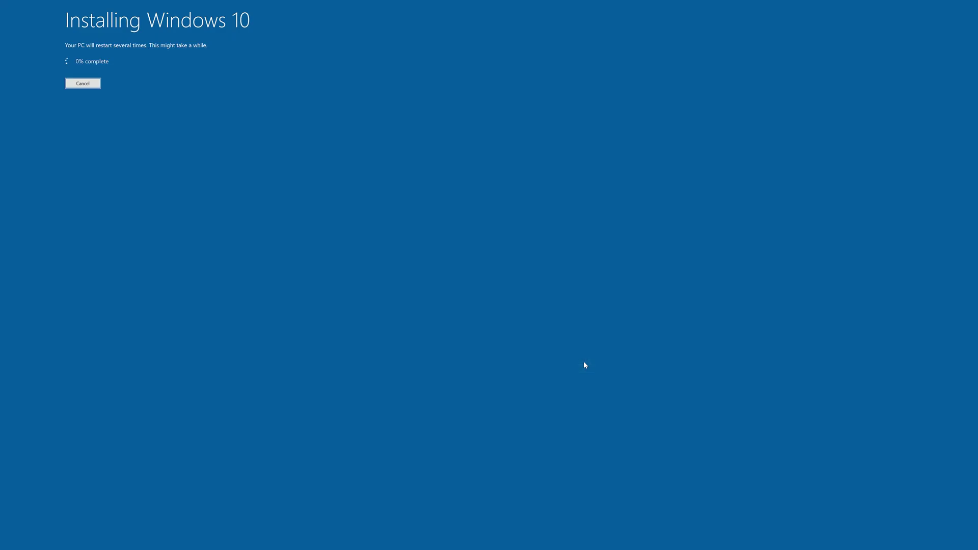